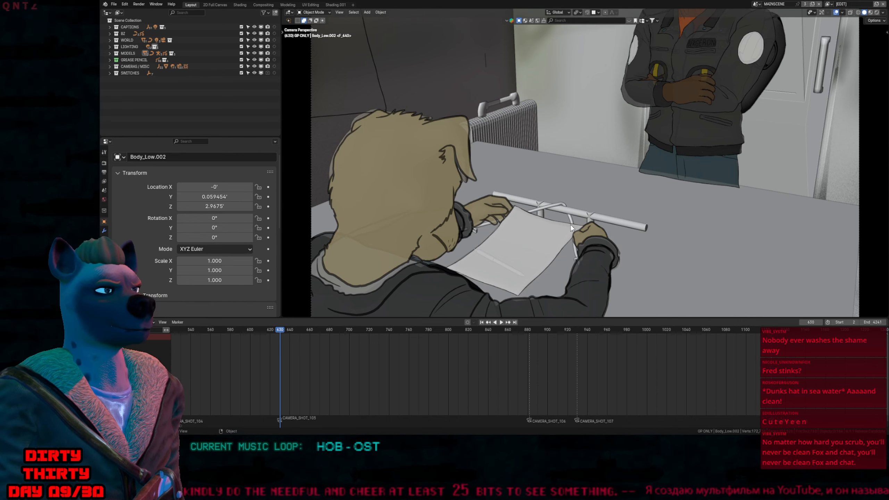
# Move the playhead forward through the camera shot markers to the start of CAMERA_SHOT_110 at frame 1564
pyautogui.press('Up')
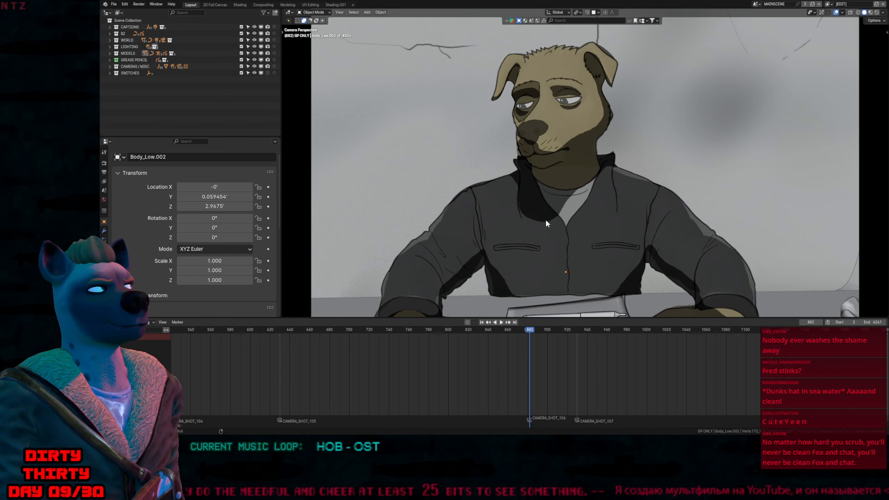
pyautogui.press('Up')
pyautogui.press('Up')
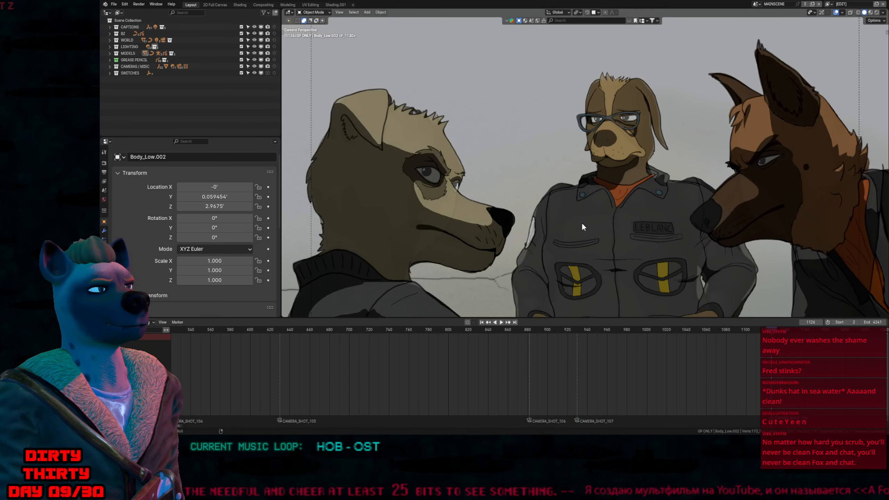
pyautogui.press('Up')
pyautogui.press('Up')
pyautogui.press('Up')
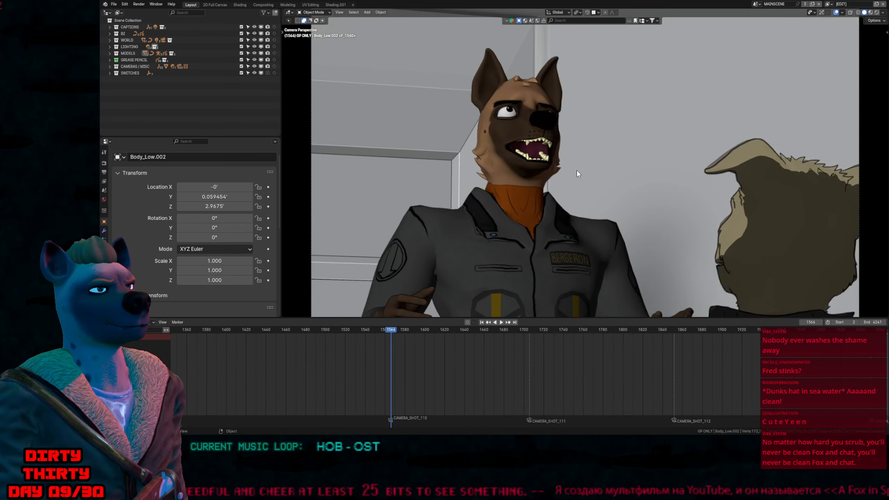
# Reveal all hidden objects and hide the GP_SARGE_SHOT_110 drawing so only the 3D model of that character shows
pyautogui.click(531, 141)
pyautogui.hotkey('alt', 'h')
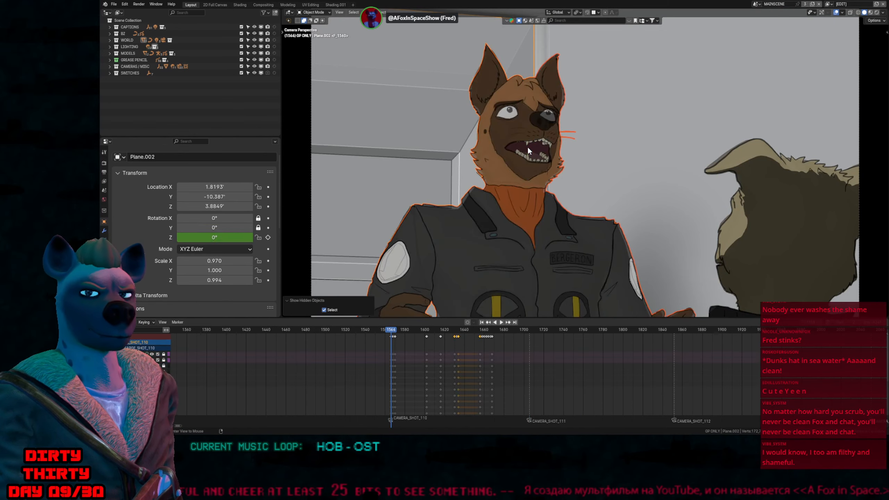
pyautogui.click(515, 162)
pyautogui.press('h')
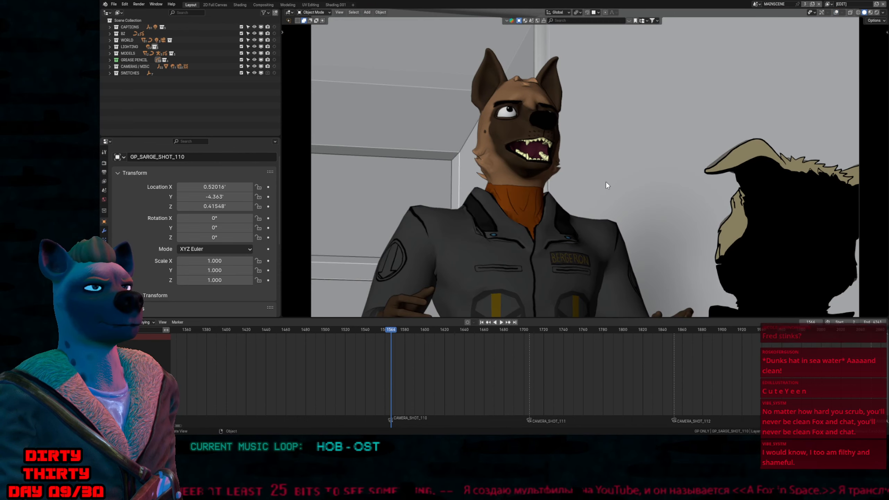
# Play the animation from CAMERA_SHOT_110 into CAMERA_SHOT_112, and replay it from several earlier frames
pyautogui.press('space')
pyautogui.press('Escape')
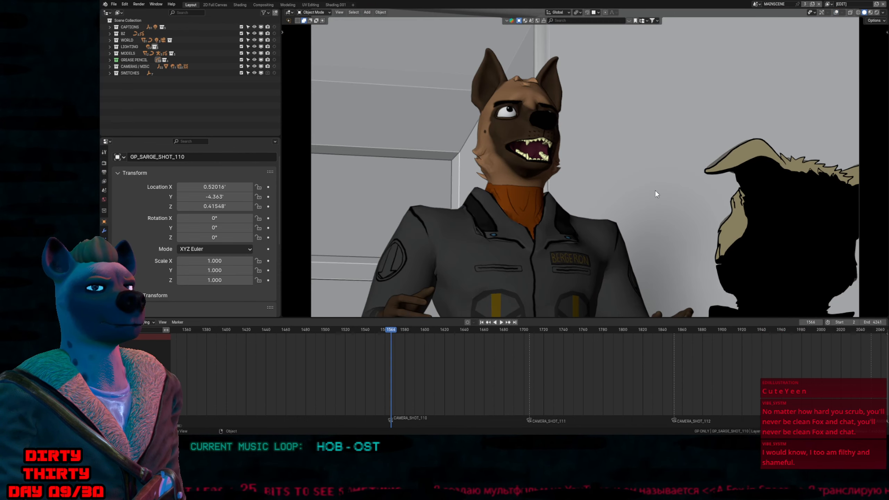
pyautogui.hotkey('ctrl', 'shift', 'space')
pyautogui.press('space')
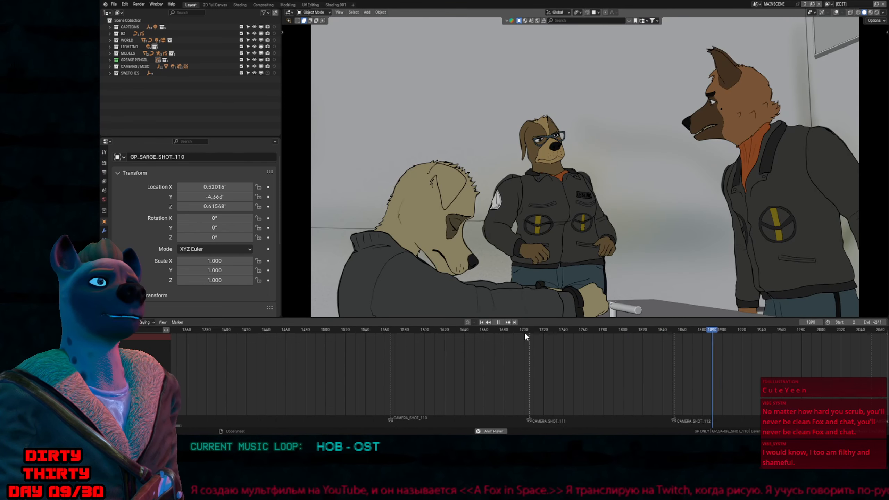
pyautogui.click(529, 331)
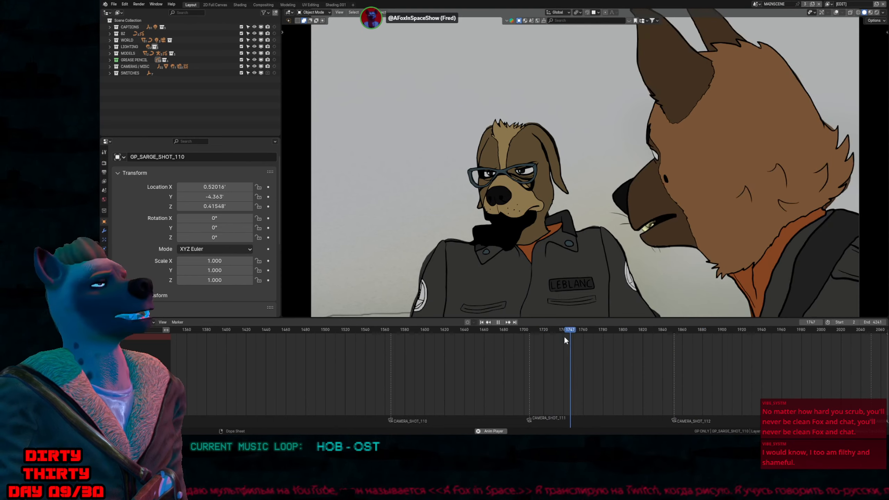
pyautogui.click(478, 330)
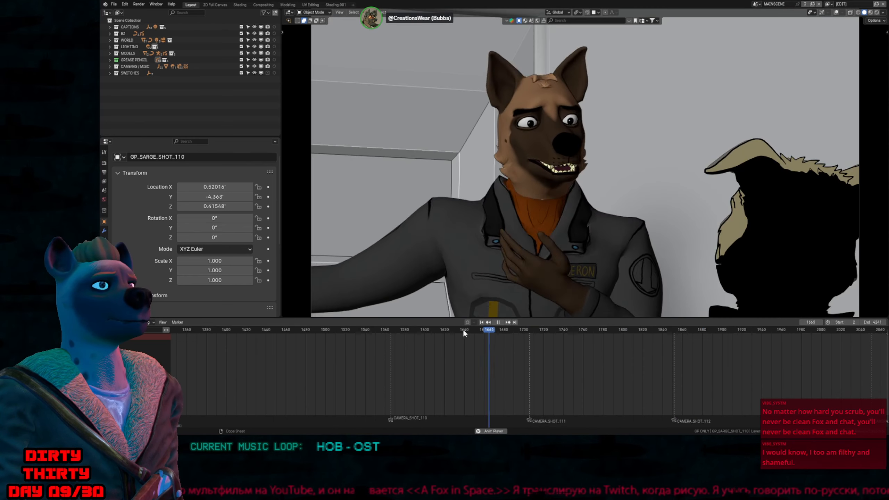
pyautogui.click(351, 330)
pyautogui.click(303, 329)
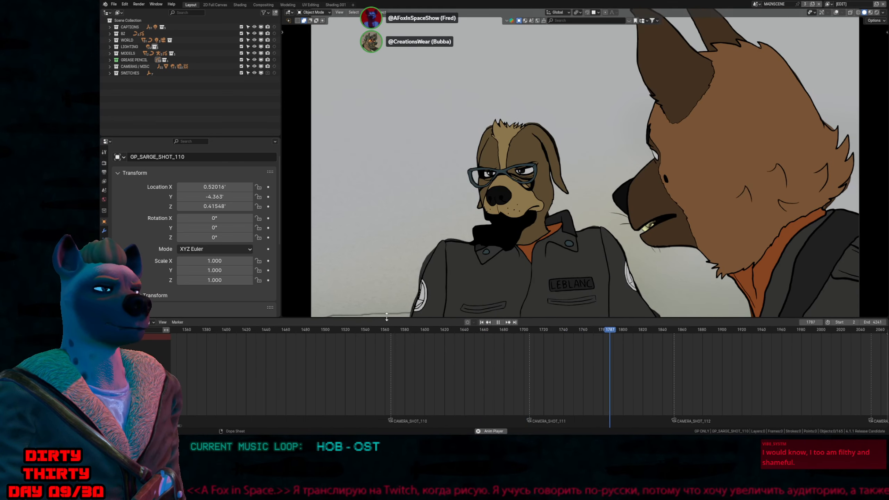
# Replay CAMERA_SHOT_110 repeatedly from frame 1564 to examine the hyena-like character's arm and face motion
pyautogui.click(417, 330)
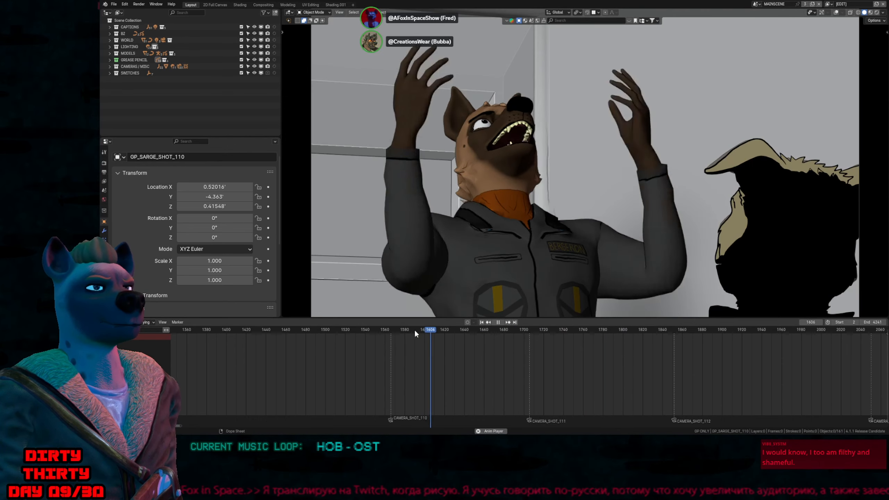
pyautogui.click(381, 329)
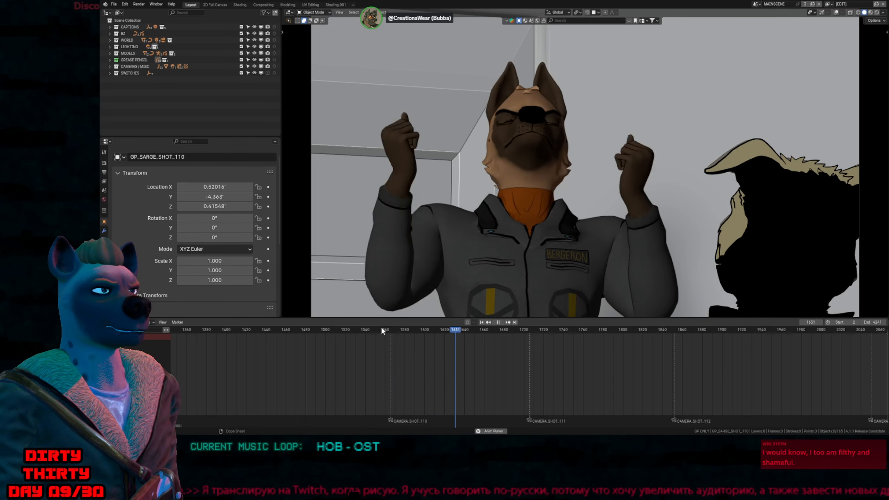
pyautogui.press('space')
pyautogui.click(391, 330)
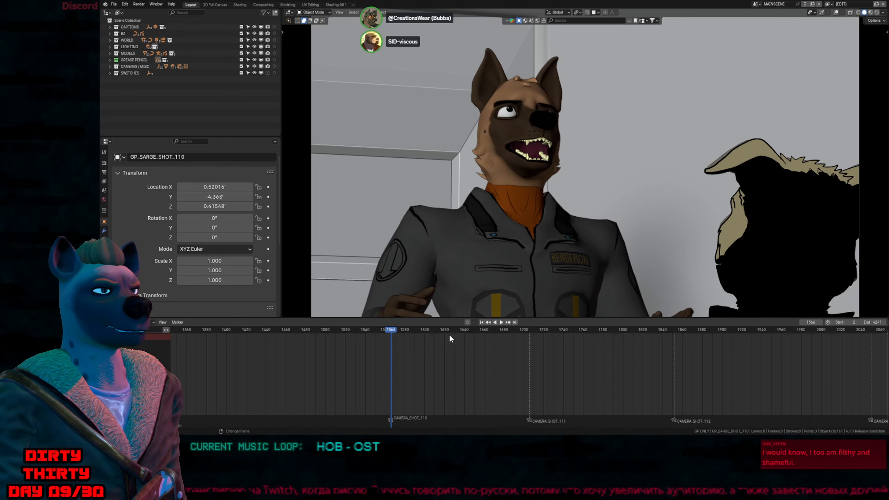
pyautogui.press('space')
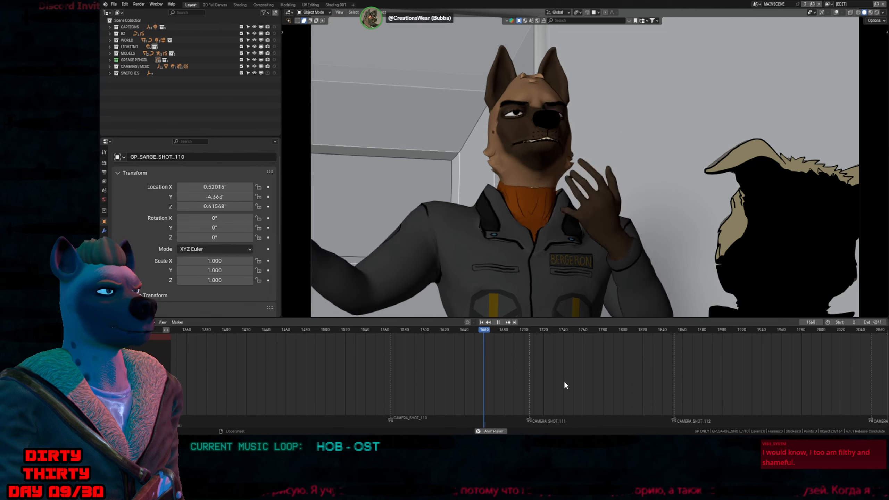
pyautogui.press('space')
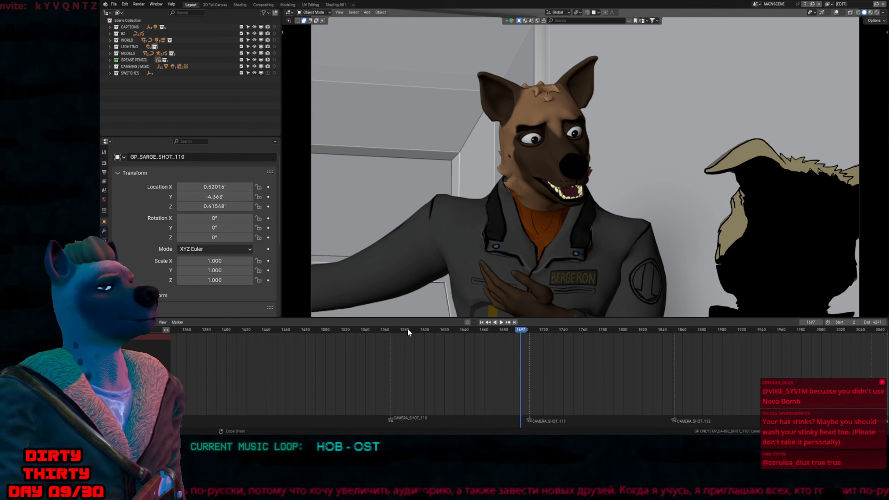
pyautogui.click(391, 333)
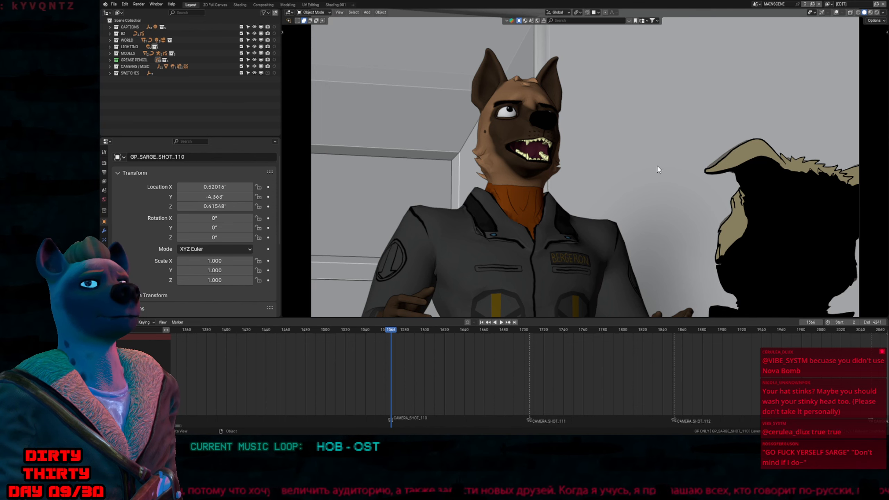
pyautogui.press('space')
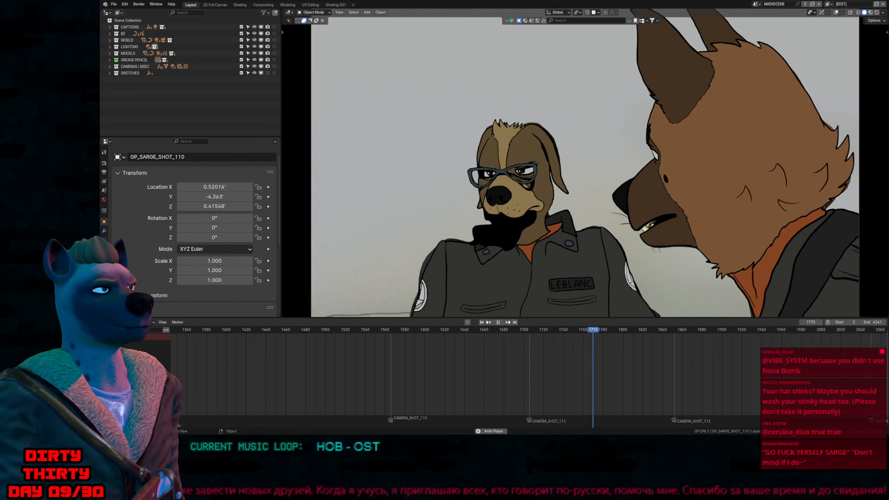
# Review the shot in a full-screen viewport, restore the layout and turn on the viewport overlays to show the armature bones
pyautogui.hotkey('ctrl', 'alt', 'space')
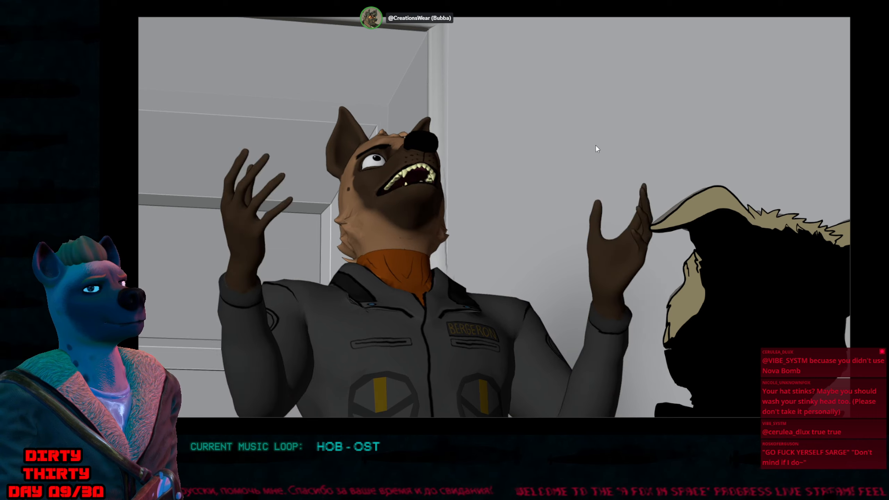
pyautogui.hotkey('shift', 'alt', 'z')
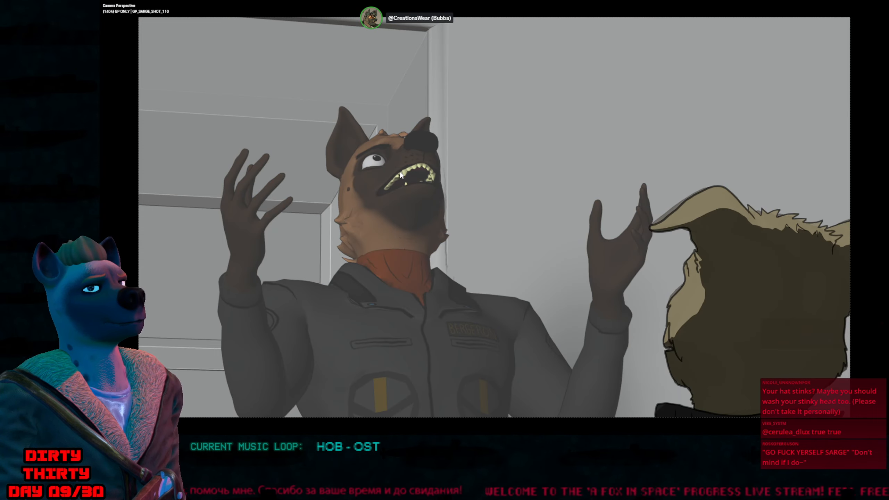
pyautogui.hotkey('ctrl', 'alt', 'space')
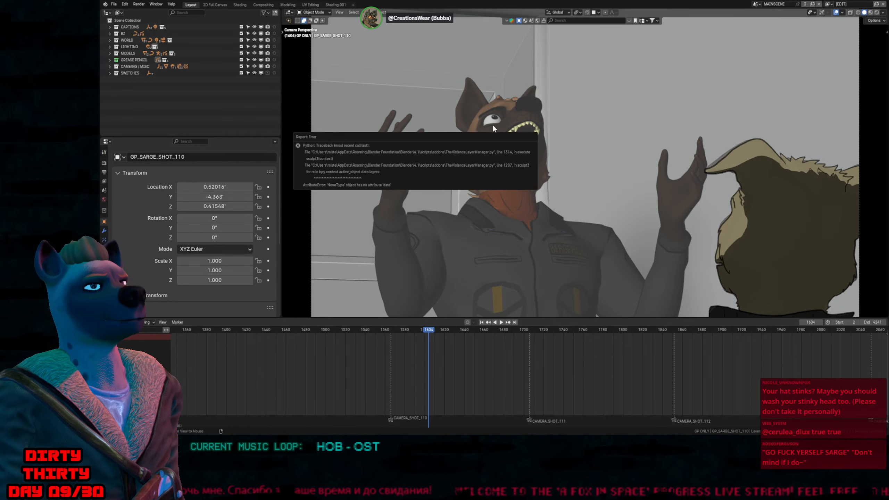
pyautogui.hotkey('shift', 'alt', 'z')
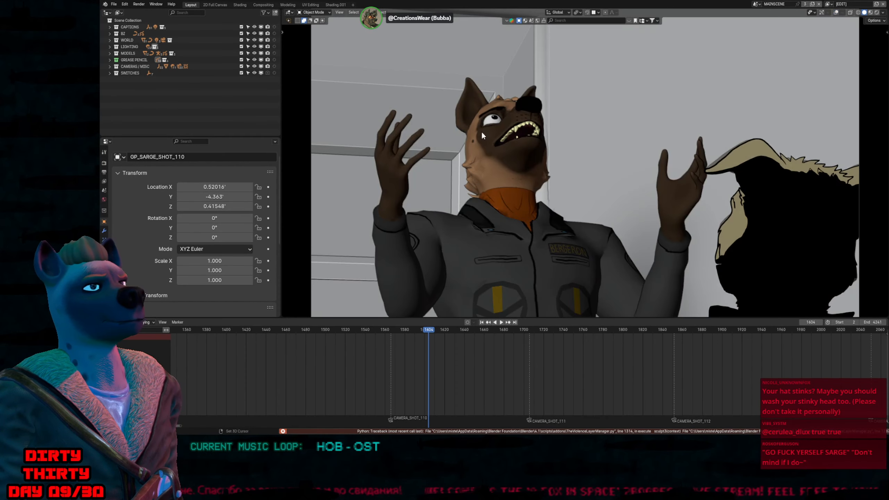
pyautogui.hotkey('shift', 'alt', 'z')
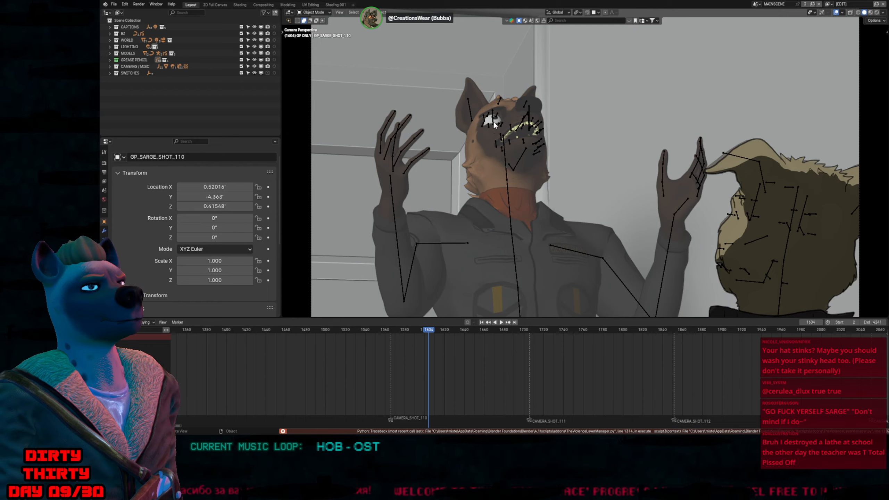
# Put Armature.003 in Pose Mode at frame 1604 and select both of its eye bones
pyautogui.click(493, 120)
pyautogui.hotkey('ctrl', 'Tab')
pyautogui.scroll(8, 492, 121)
pyautogui.click(497, 130)
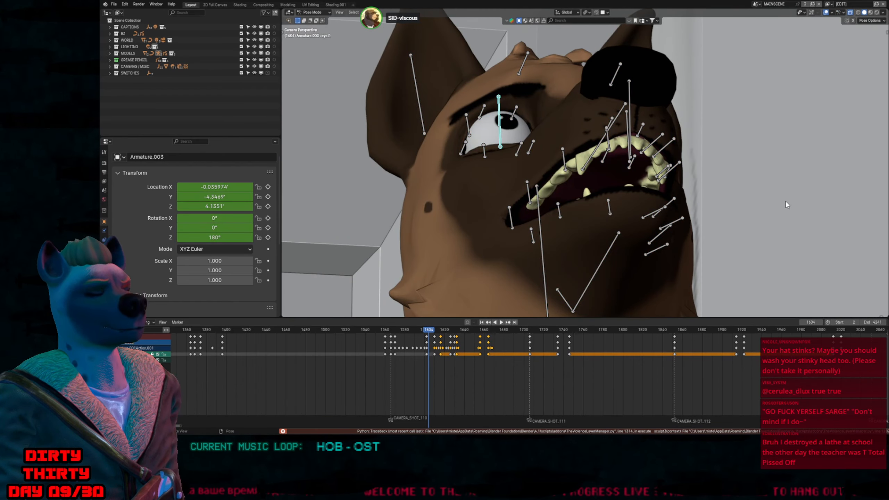
pyautogui.keyDown('shift'); pyautogui.click(629, 98); pyautogui.keyUp('shift')
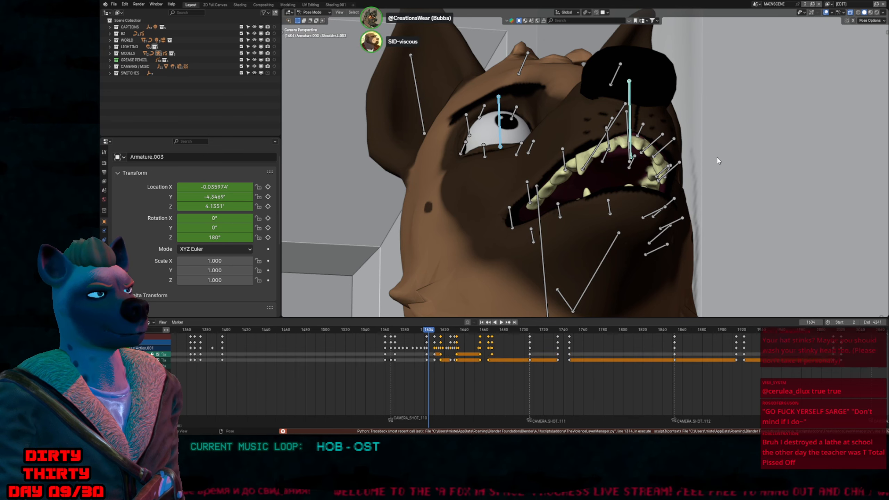
pyautogui.press('r')
pyautogui.press('r')
pyautogui.rightClick(693, 150)
pyautogui.keyDown('shift'); pyautogui.click(632, 125); pyautogui.keyUp('shift')
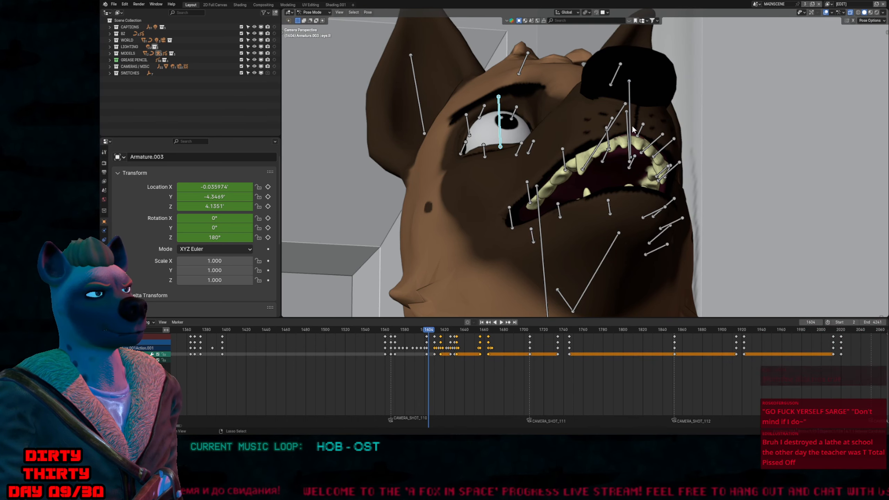
pyautogui.keyDown('shift'); pyautogui.click(630, 126); pyautogui.keyUp('shift')
# Try rotating both eye bones about the X axis, in local and in global orientation
pyautogui.press('r')
pyautogui.press('x')
pyautogui.press('x')
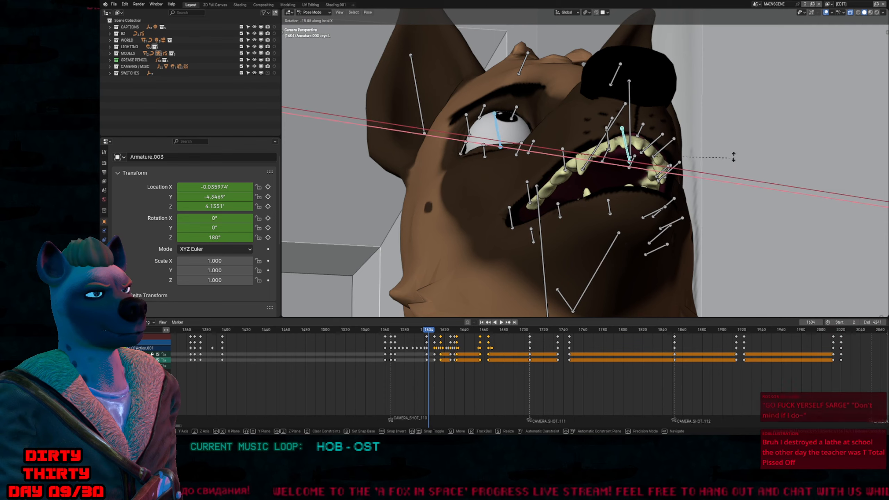
pyautogui.rightClick(732, 217)
pyautogui.press('r')
pyautogui.press('x')
pyautogui.rightClick(725, 205)
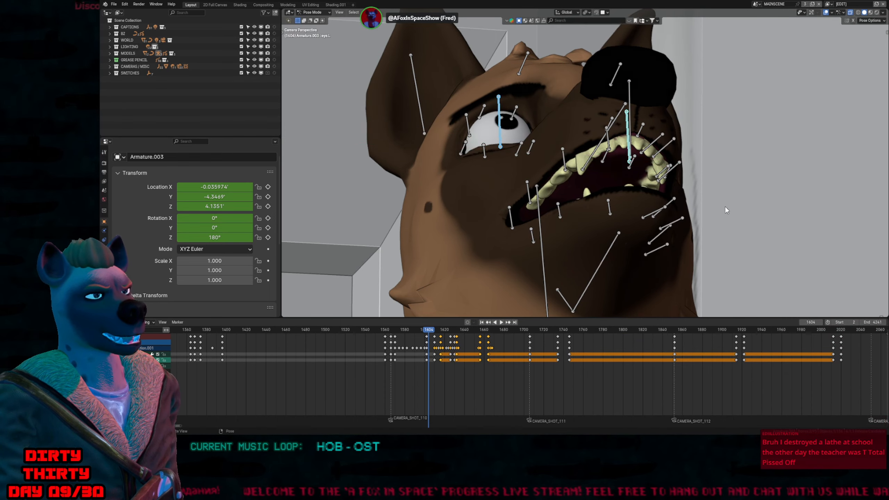
# Try rotating both eye bones about the global Z axis to turn the gaze sideways
pyautogui.press('r')
pyautogui.press('z')
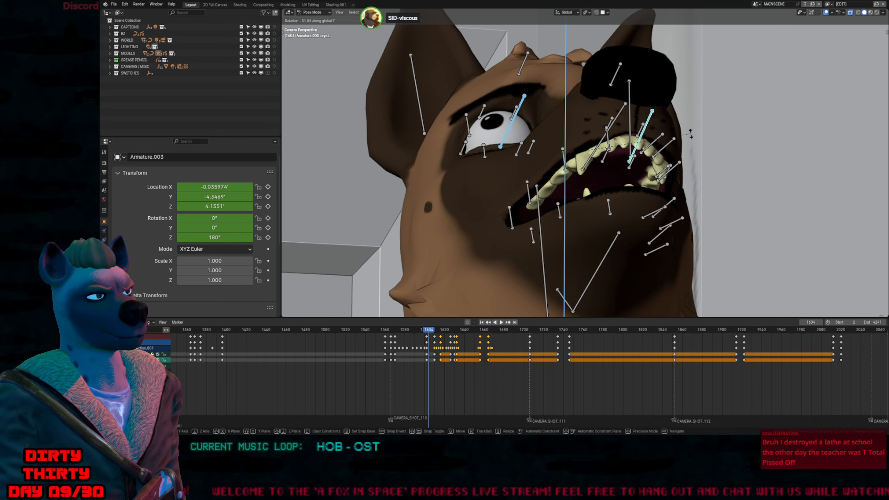
pyautogui.rightClick(694, 153)
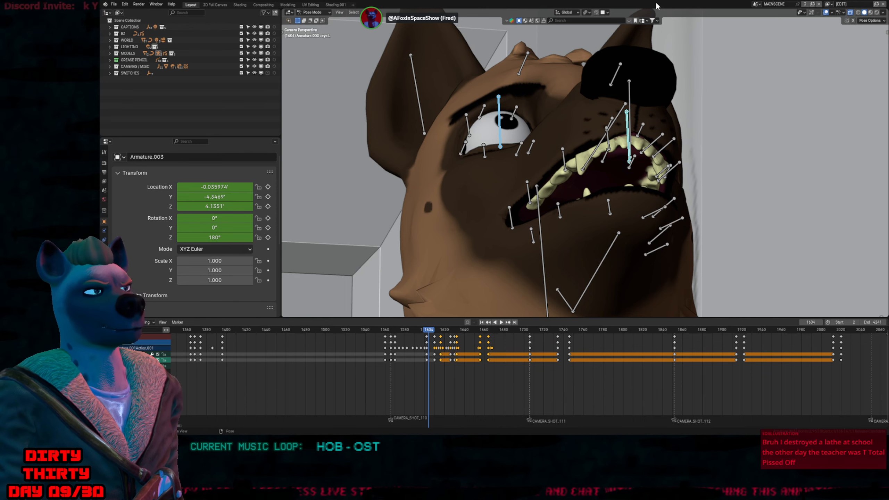
pyautogui.press('r')
pyautogui.press('z')
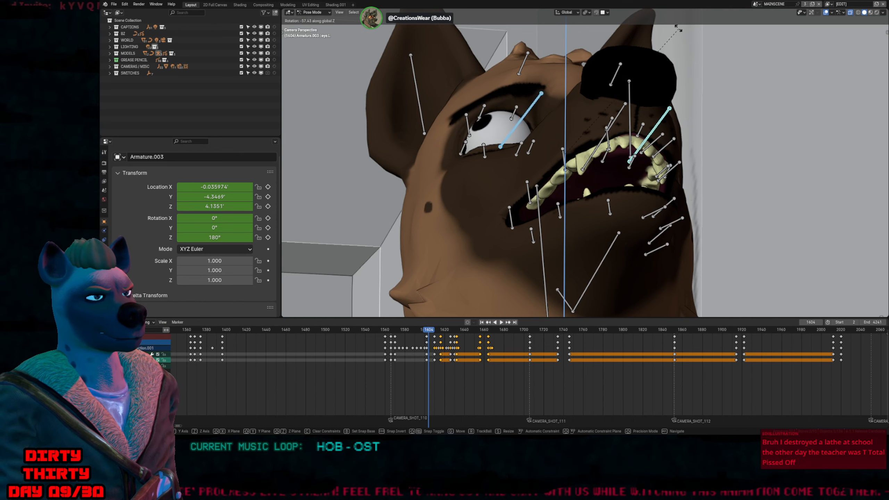
pyautogui.press('Escape')
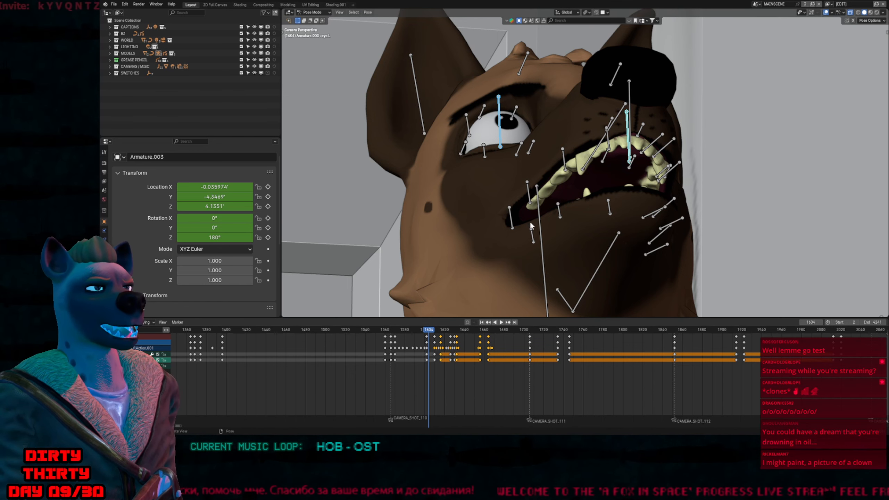
# Play CAMERA_SHOT_110 with the full camera frame and armature bones visible, stopping at frame 1606
pyautogui.hotkey('ctrl', 'Tab')
pyautogui.keyDown('shift'); pyautogui.moveTo(618, 194); pyautogui.dragTo(529, 222, button='middle'); pyautogui.keyUp('shift')
pyautogui.hotkey('ctrl', 'Tab')
pyautogui.scroll(-3, 512, 175)
pyautogui.scroll(-4, 512, 175)
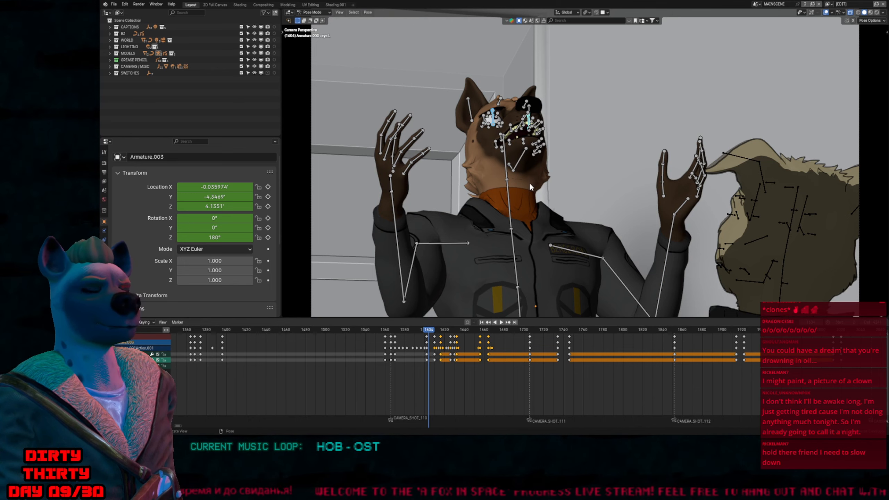
pyautogui.press('space')
pyautogui.press('Escape')
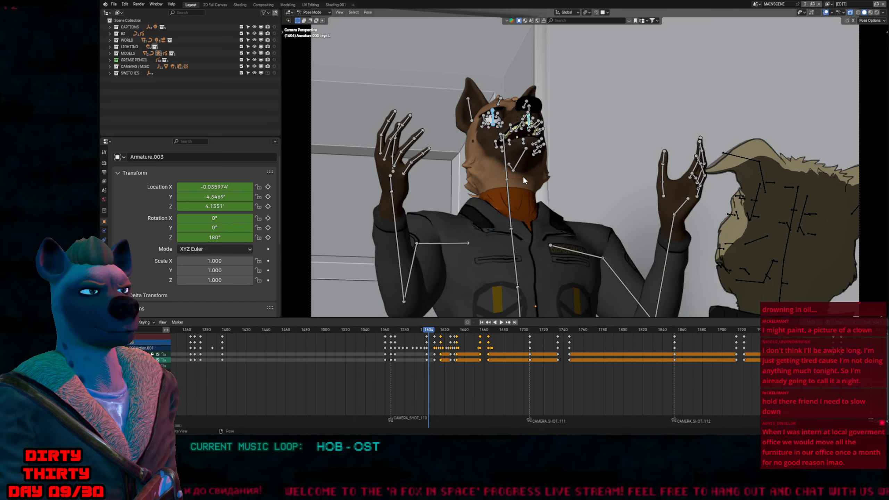
pyautogui.press('space')
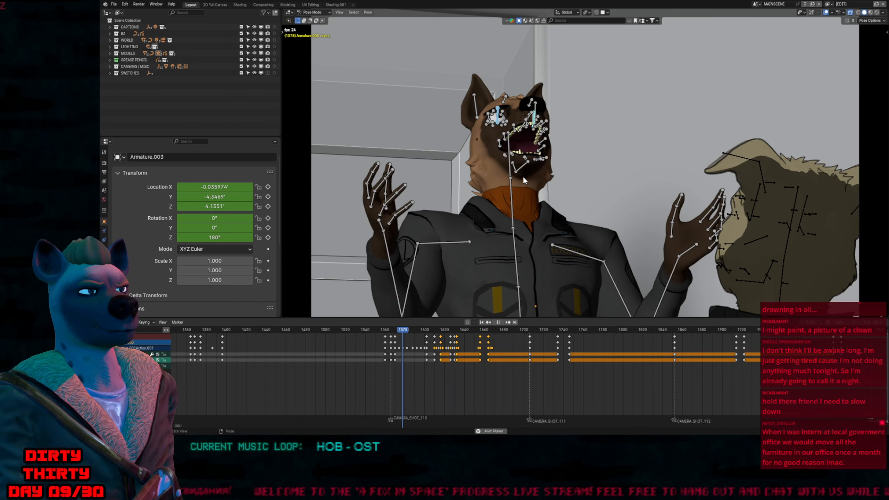
pyautogui.press('space')
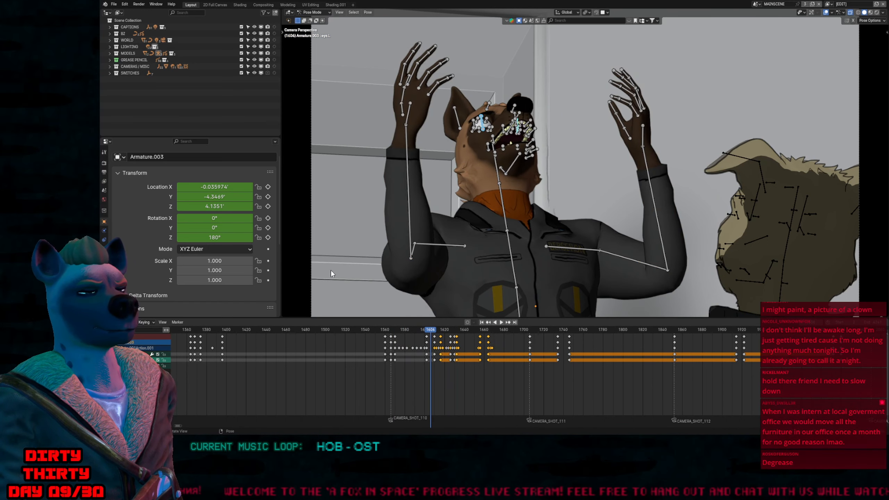
# Go back through the shot from frame 1606 to 1578 and examine the eyes close up while stepping two frames earlier
pyautogui.hotkey('shift', 'Left')
pyautogui.hotkey('shift', 'space')
pyautogui.hotkey('shift', 'space')
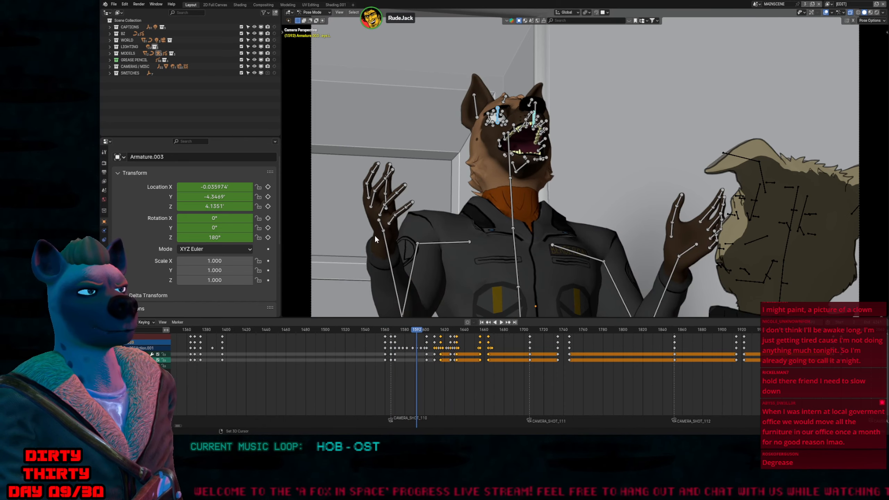
pyautogui.hotkey('shift', 'Left')
pyautogui.hotkey('shift', 'space')
pyautogui.hotkey('shift', 'space')
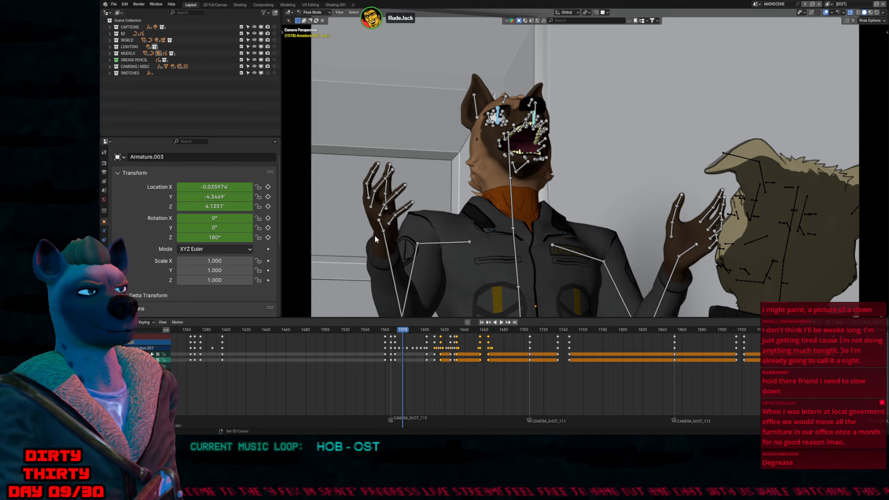
pyautogui.keyDown('ctrl'); pyautogui.moveTo(507, 108); pyautogui.dragTo(537, 26, button='middle'); pyautogui.keyUp('ctrl')
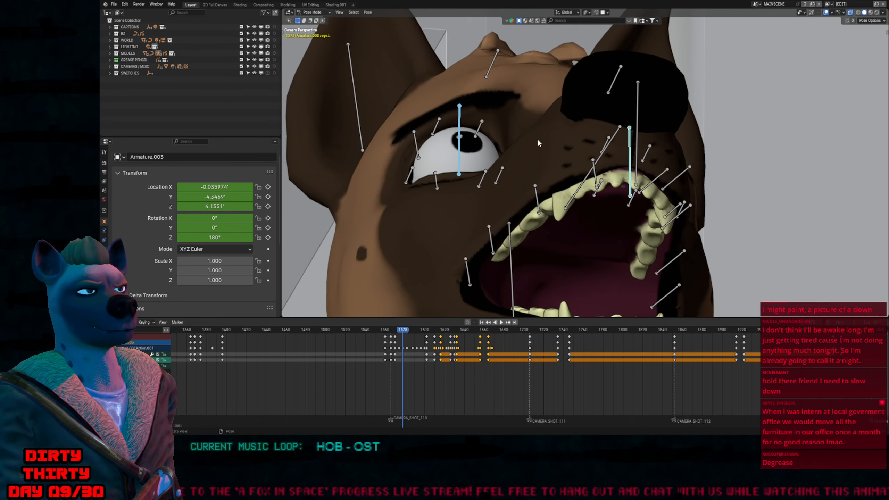
pyautogui.press('Left')
pyautogui.press('Left')
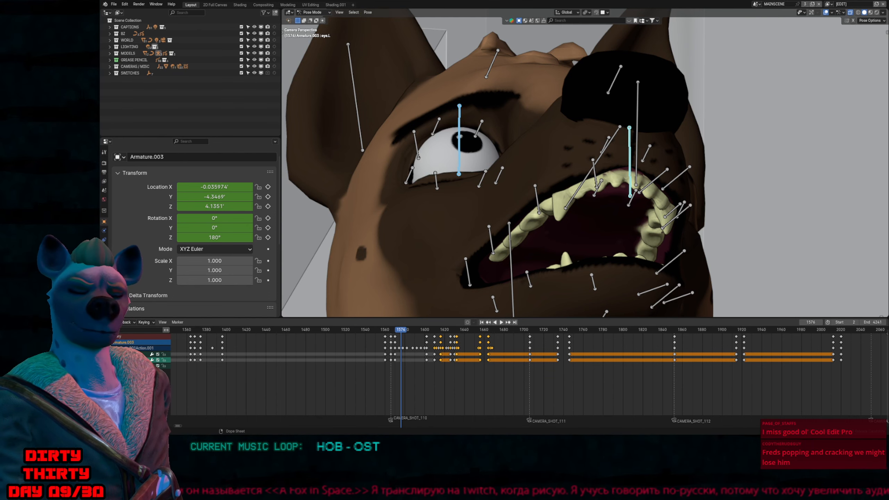
# Switch Armature.003 to Object Mode and play the shot in the full camera frame, stopping at frame 1679
pyautogui.hotkey('ctrl', 'Tab')
pyautogui.press('Home')
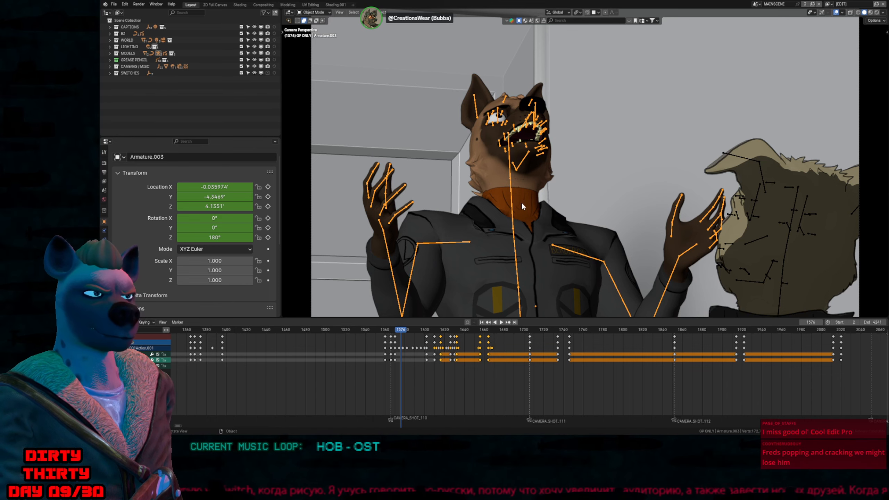
pyautogui.press('space')
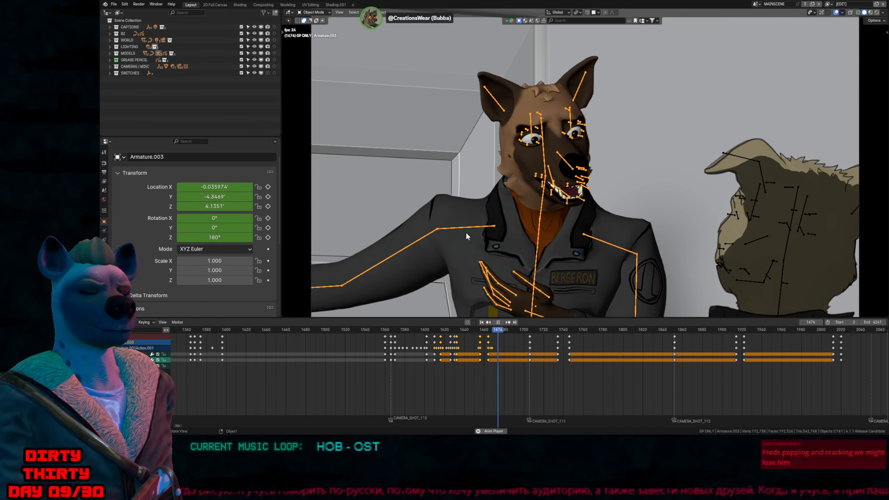
pyautogui.press('space')
# Reveal the character's hidden body mesh and go back through the keyframed poses to frame 1630
pyautogui.moveTo(510, 204); pyautogui.dragTo(507, 202)
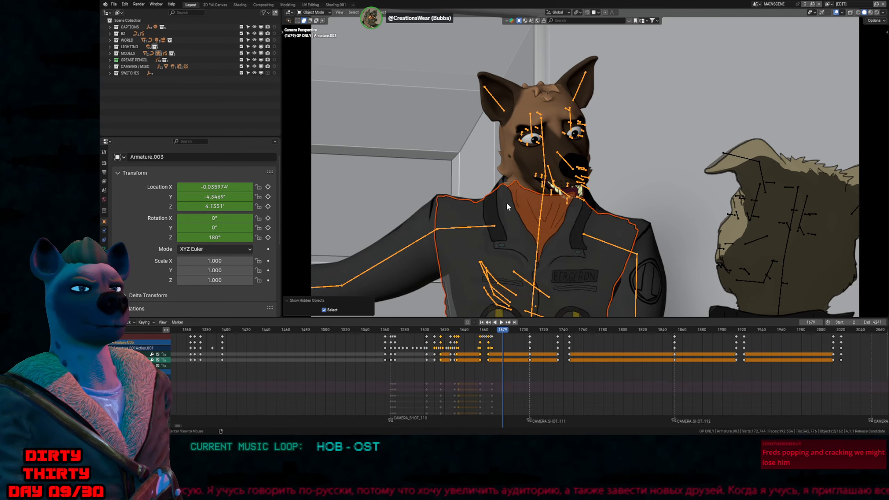
pyautogui.press('Down')
pyautogui.press('Down')
pyautogui.press('Down')
pyautogui.press('Down')
pyautogui.press('Down')
pyautogui.press('Down')
pyautogui.press('Down')
pyautogui.press('Down')
pyautogui.press('Down')
pyautogui.press('Up')
pyautogui.press('Up')
pyautogui.press('Up')
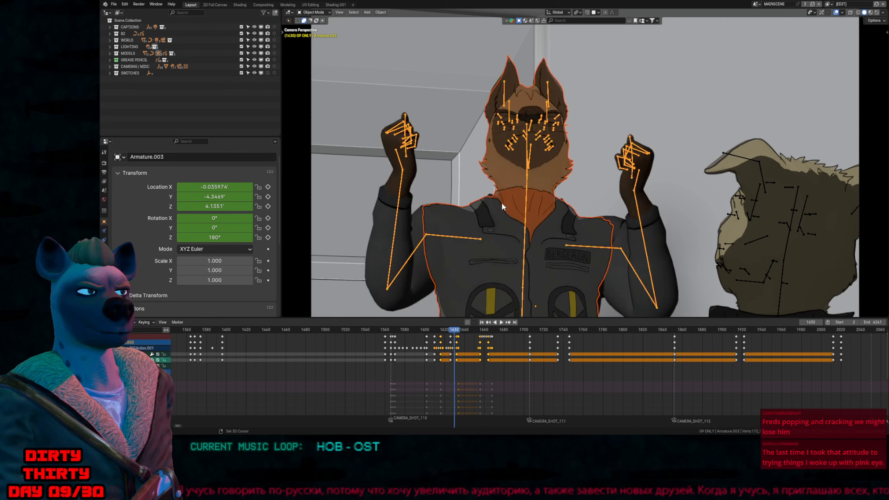
# Flip repeatedly between neighbouring keyframes around frame 1656 to compare the character's head, arm and torso poses
pyautogui.press('Down')
pyautogui.press('Down')
pyautogui.press('Down')
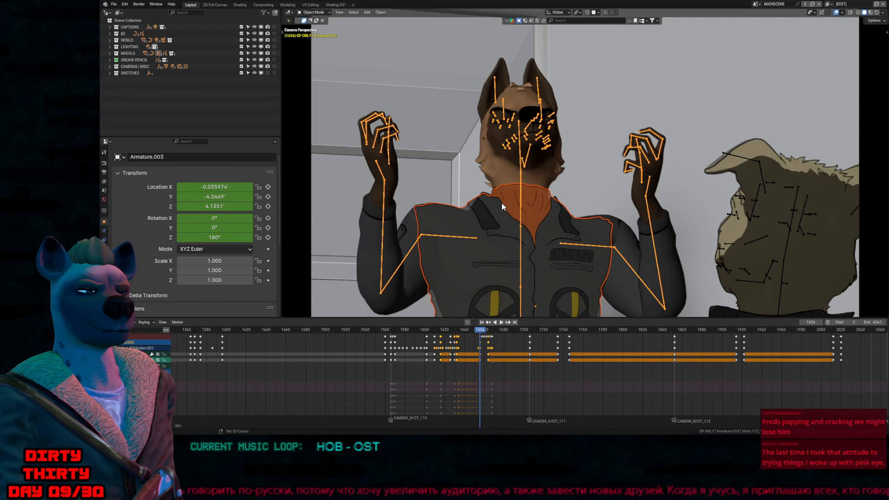
pyautogui.press('Up')
pyautogui.press('Up')
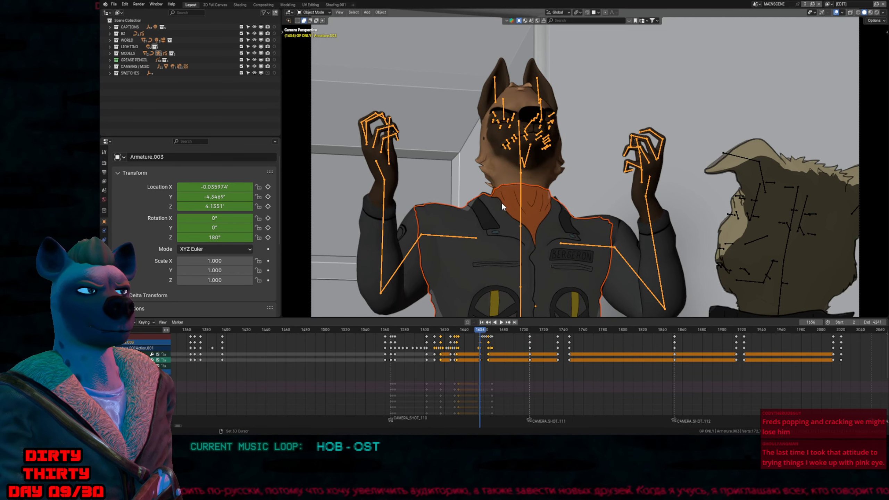
pyautogui.press('Down')
pyautogui.press('Down')
pyautogui.press('Up')
pyautogui.press('Up')
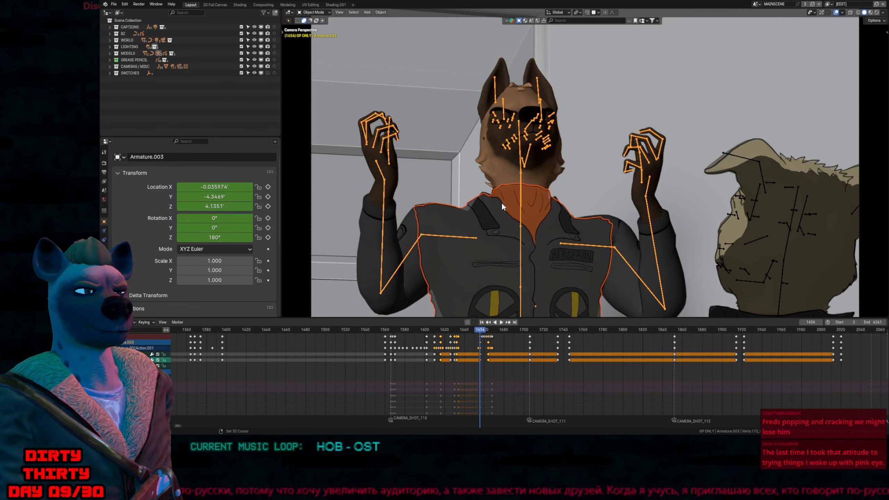
pyautogui.press('Down')
pyautogui.press('Up')
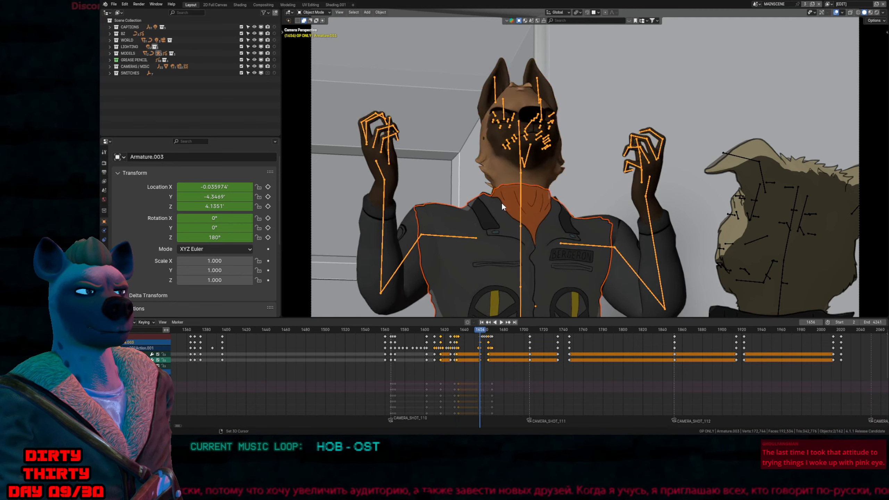
pyautogui.press('Down')
pyautogui.press('Down')
pyautogui.press('Up')
pyautogui.press('Down')
pyautogui.press('Down')
pyautogui.press('Up')
pyautogui.press('Up')
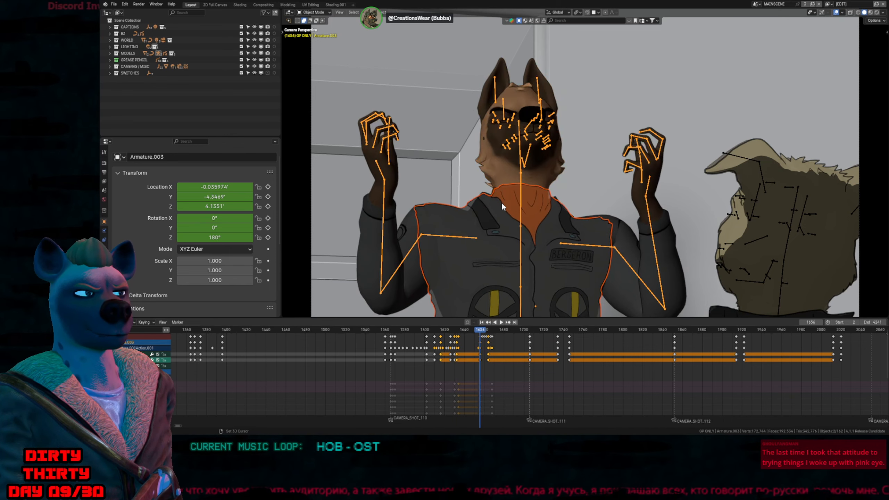